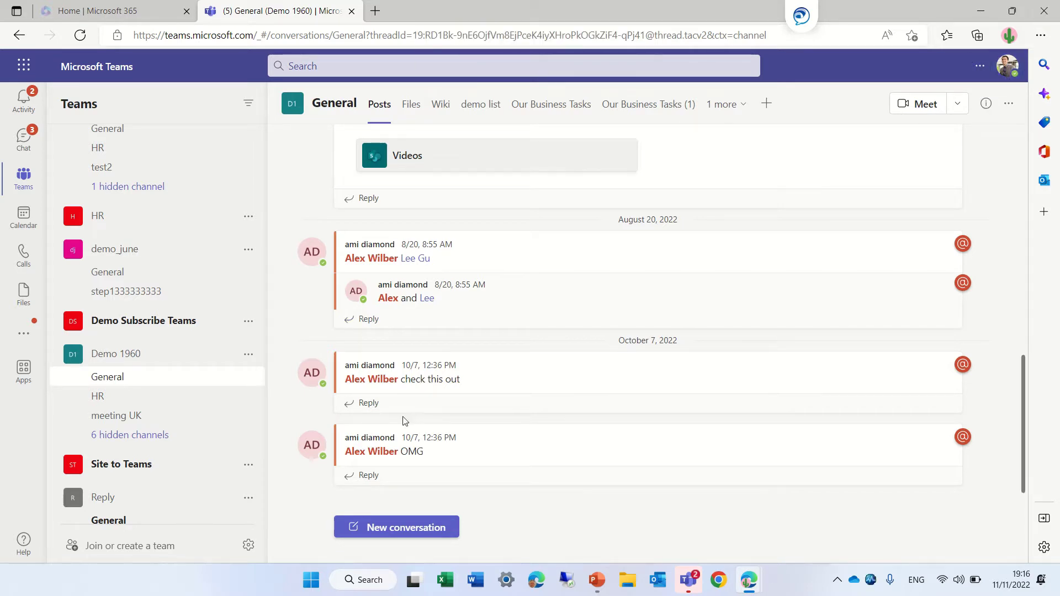
Open Demo 1960's Manage team page and expand its Members and guests list
click(248, 356)
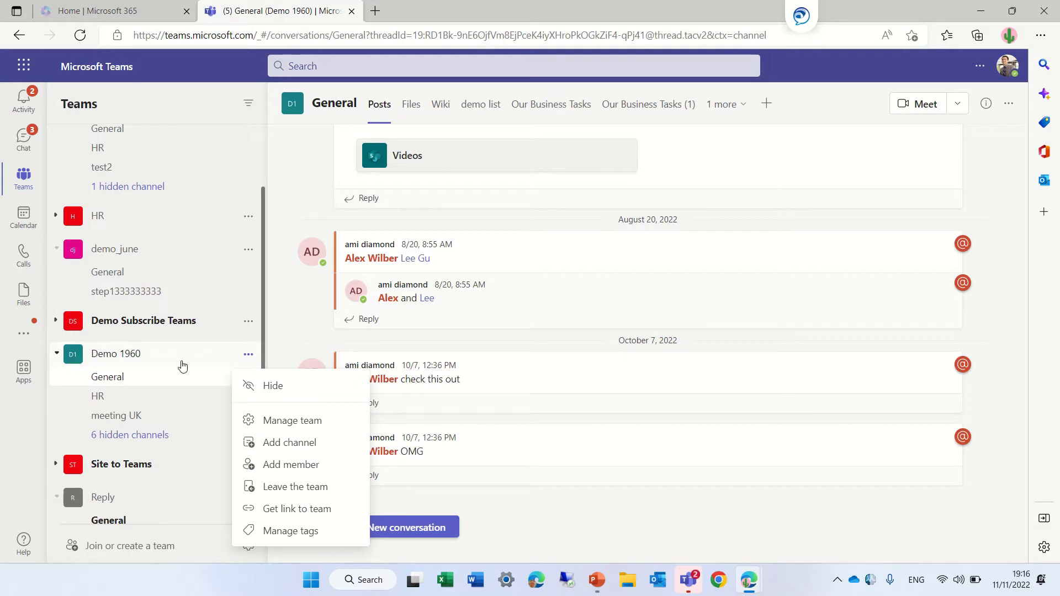
click(279, 423)
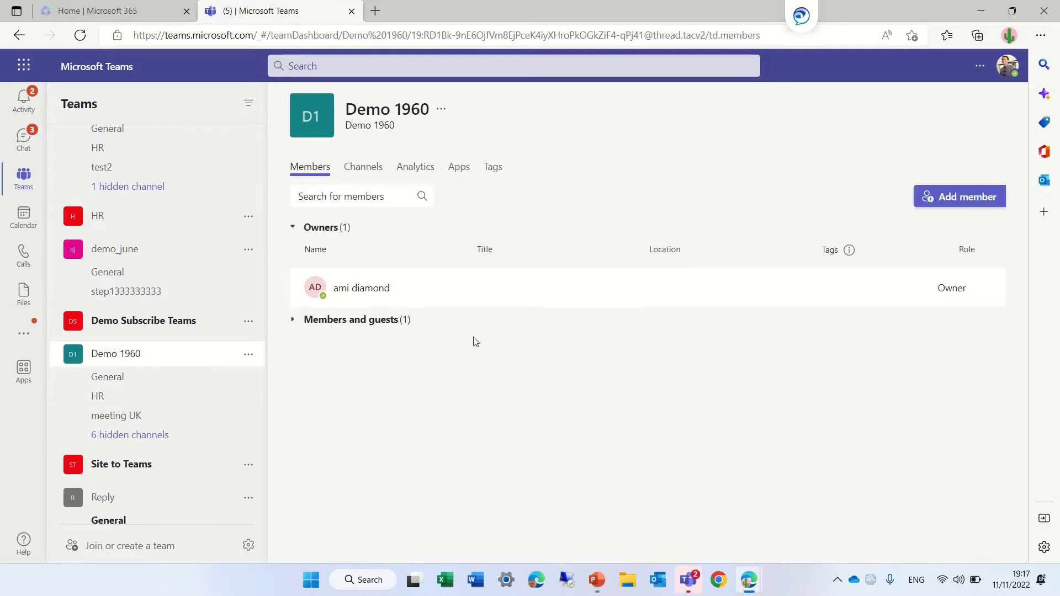
click(294, 321)
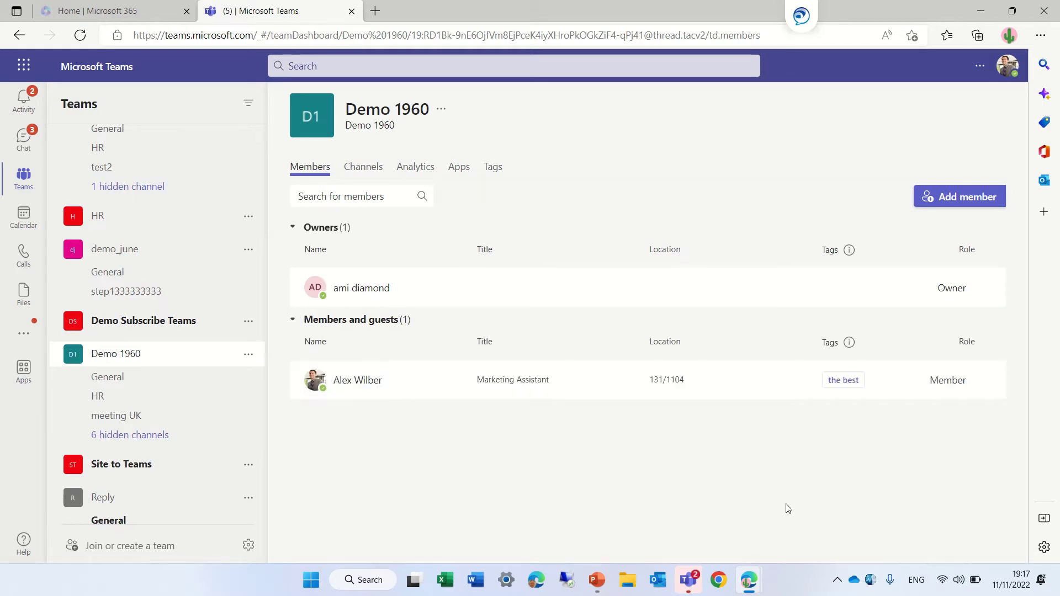
Search 'lee' in Add member, pick the suggested user, and send the owner the add request
click(976, 199)
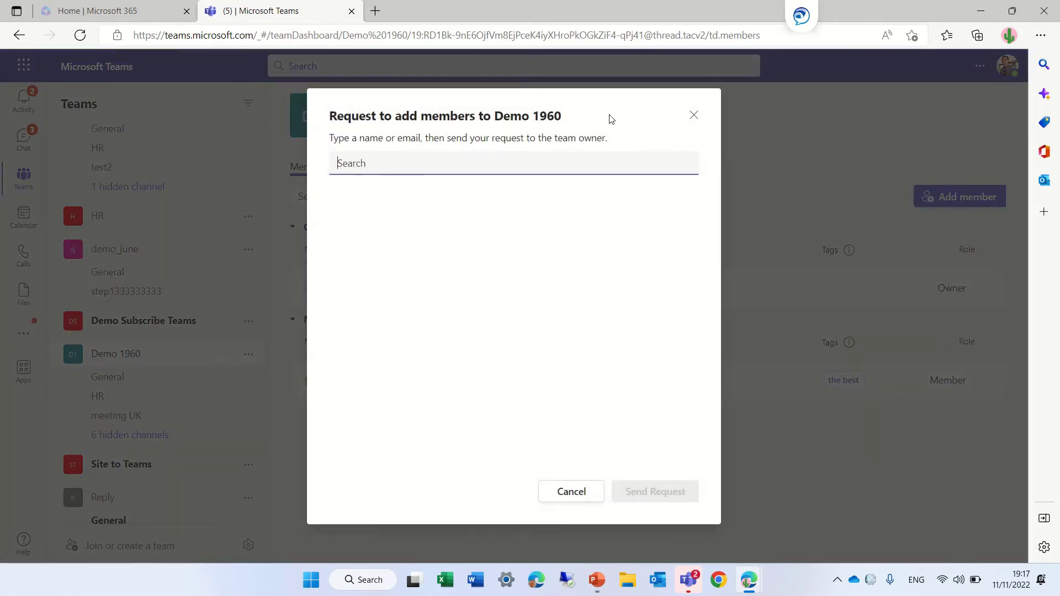
text(lee)
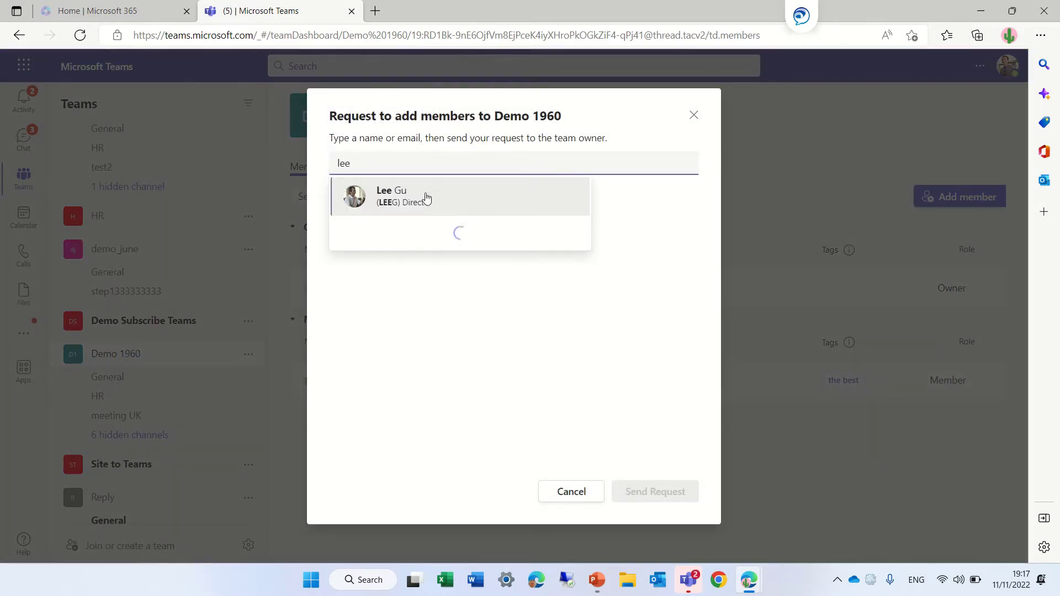
click(418, 202)
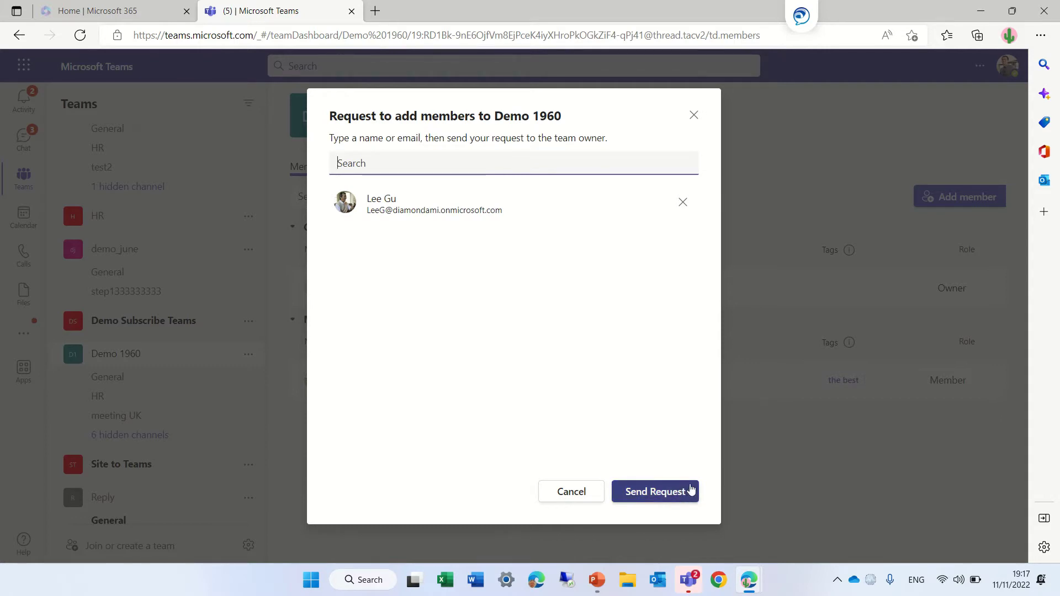
click(674, 492)
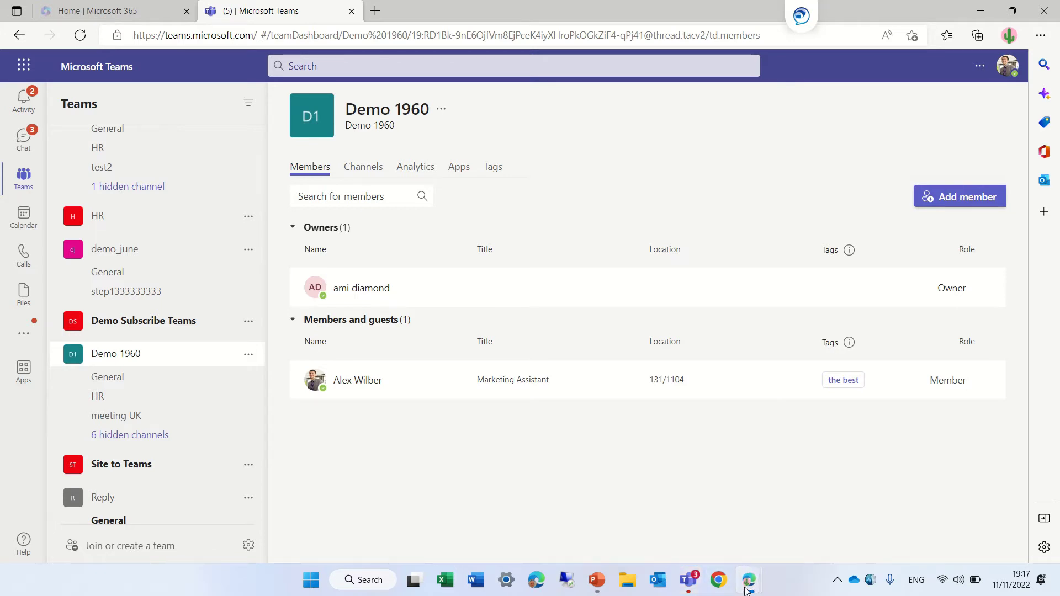
Switch to the owner's InPrivate browser window and its Outlook mailbox tab
click(976, 12)
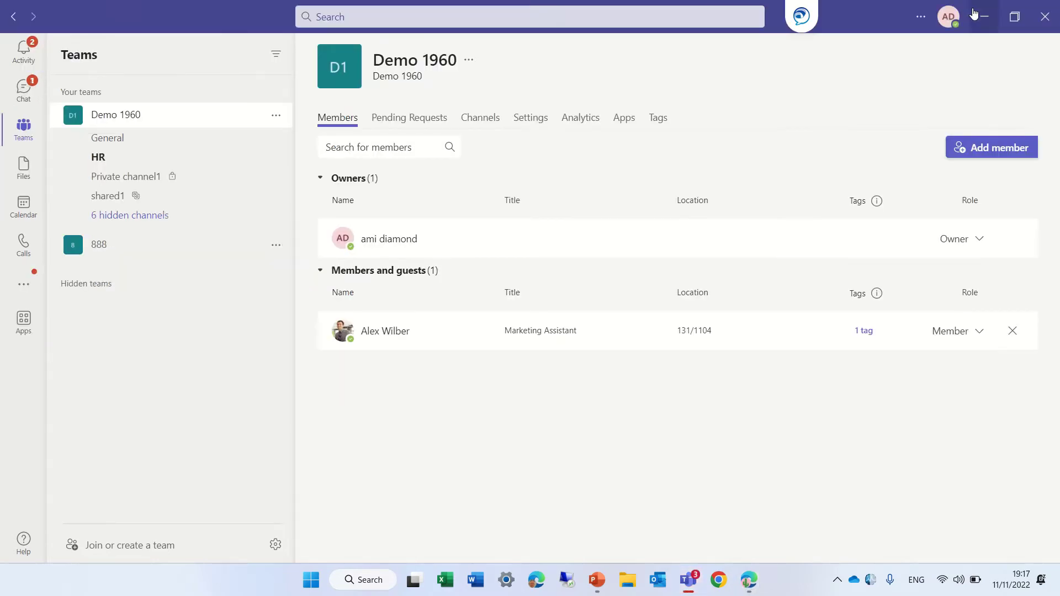
mouse_move(747, 581)
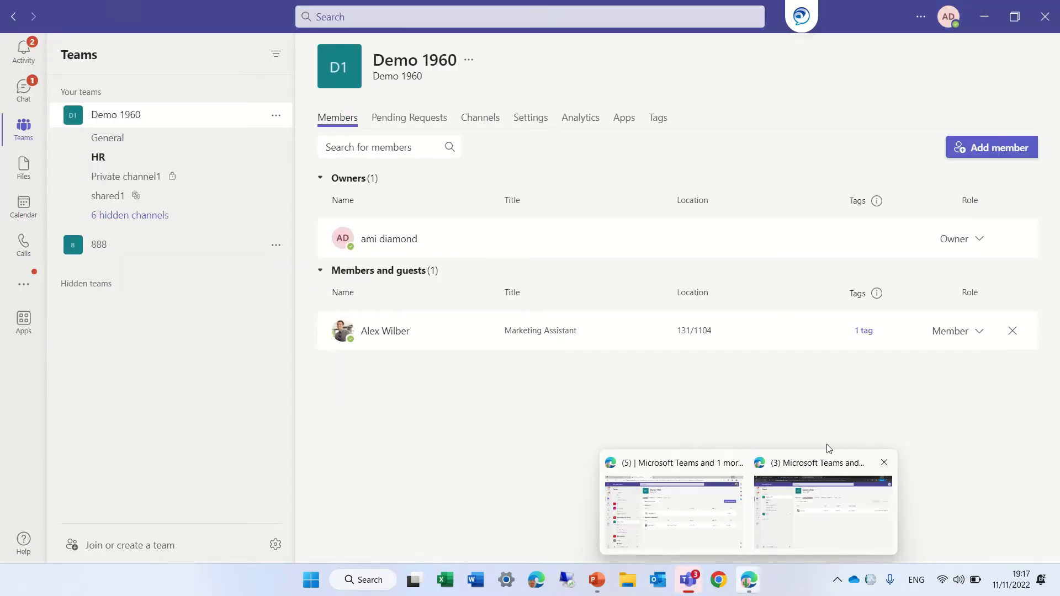
click(816, 512)
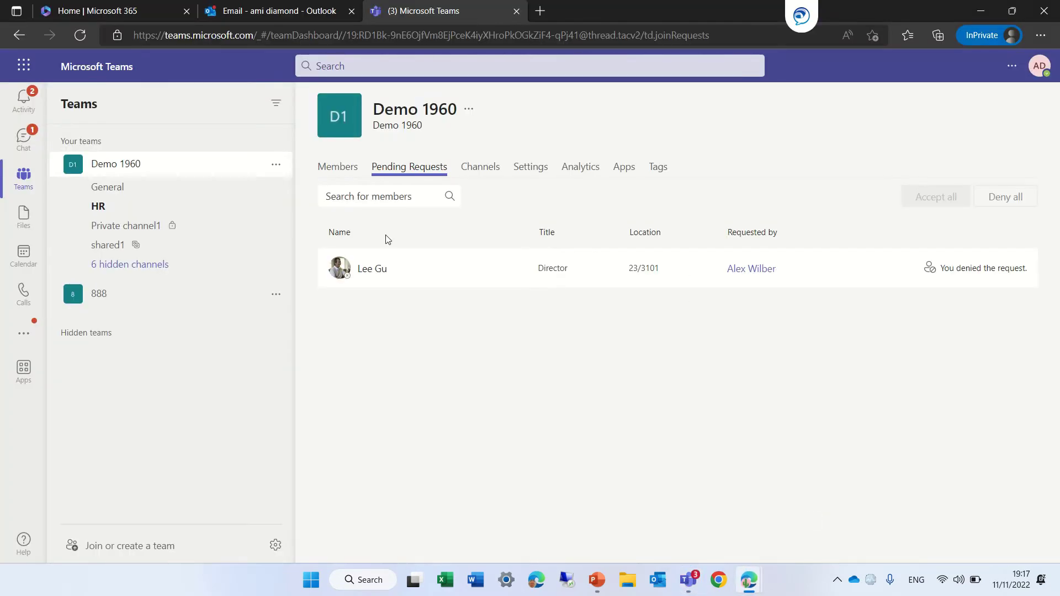
click(286, 14)
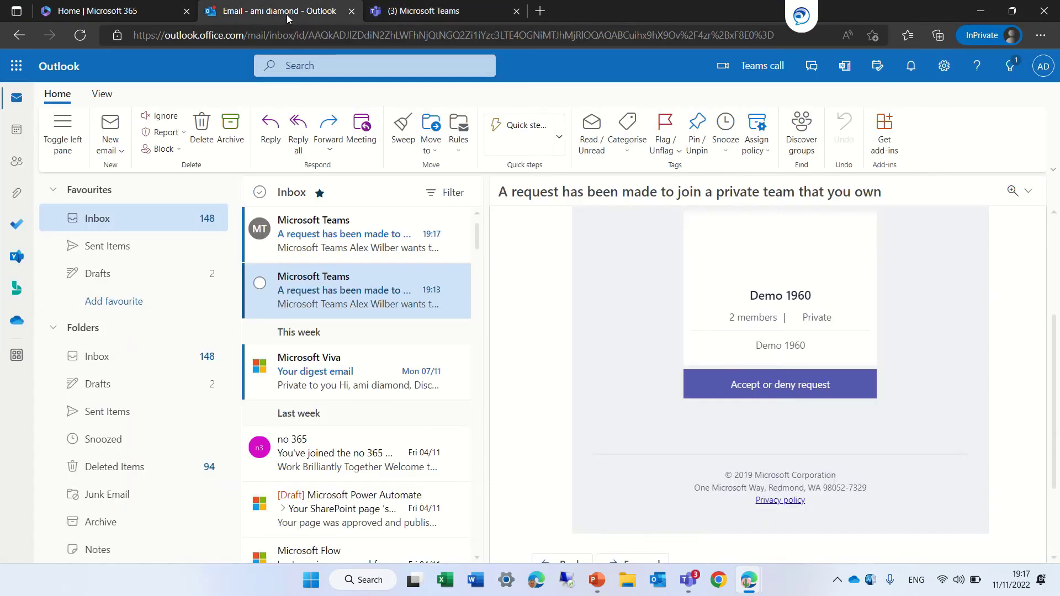
Open the 19:17 Teams join-request email and follow its Accept or deny request link
click(313, 244)
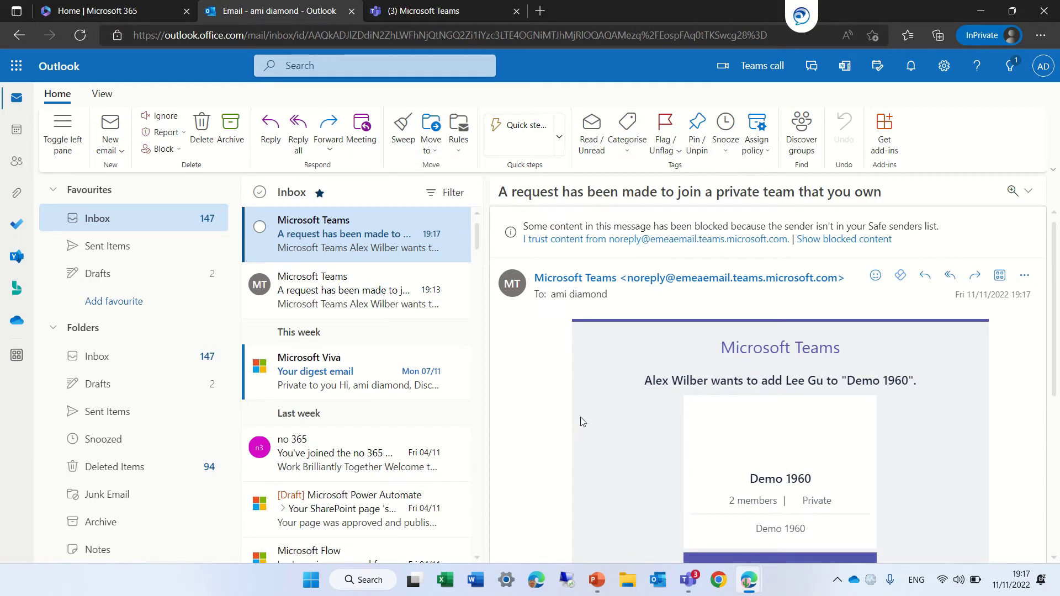
drag(1054, 301, 1053, 325)
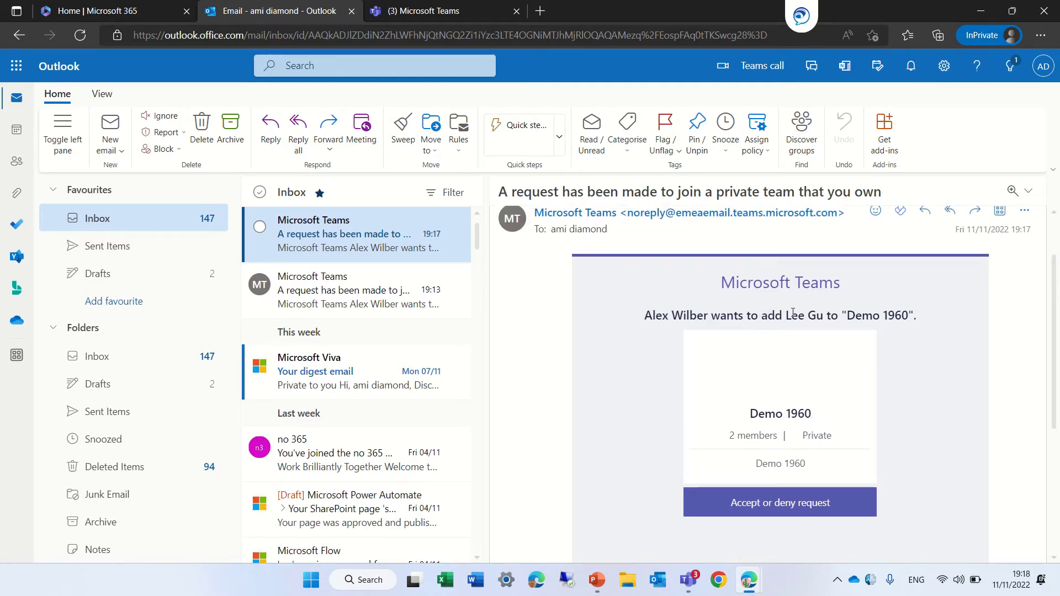
click(788, 508)
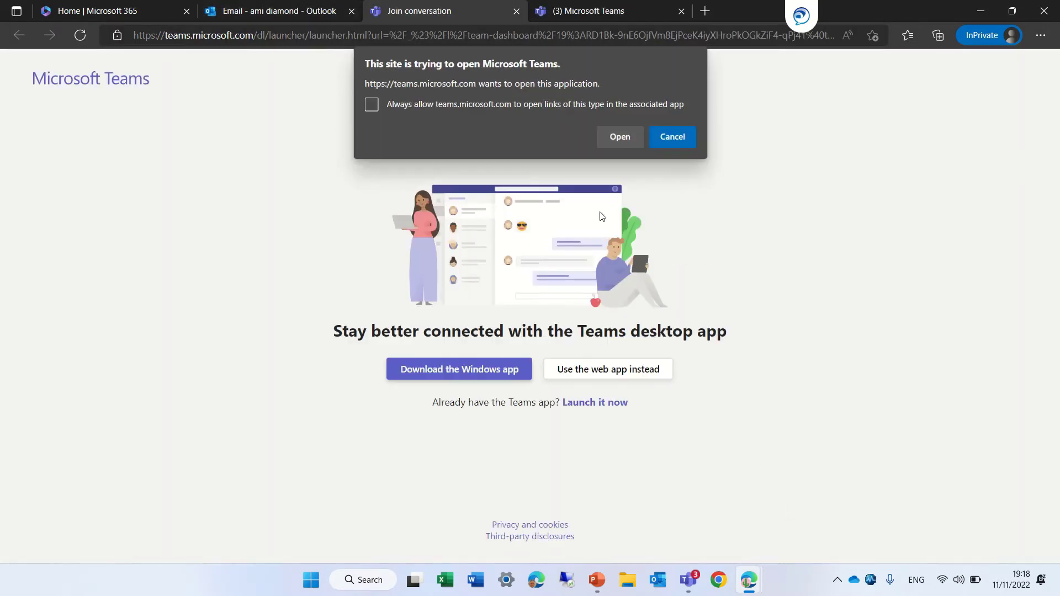
Skip the desktop-app prompt, reload Pending Requests in the Teams web app, and deny the request
click(678, 138)
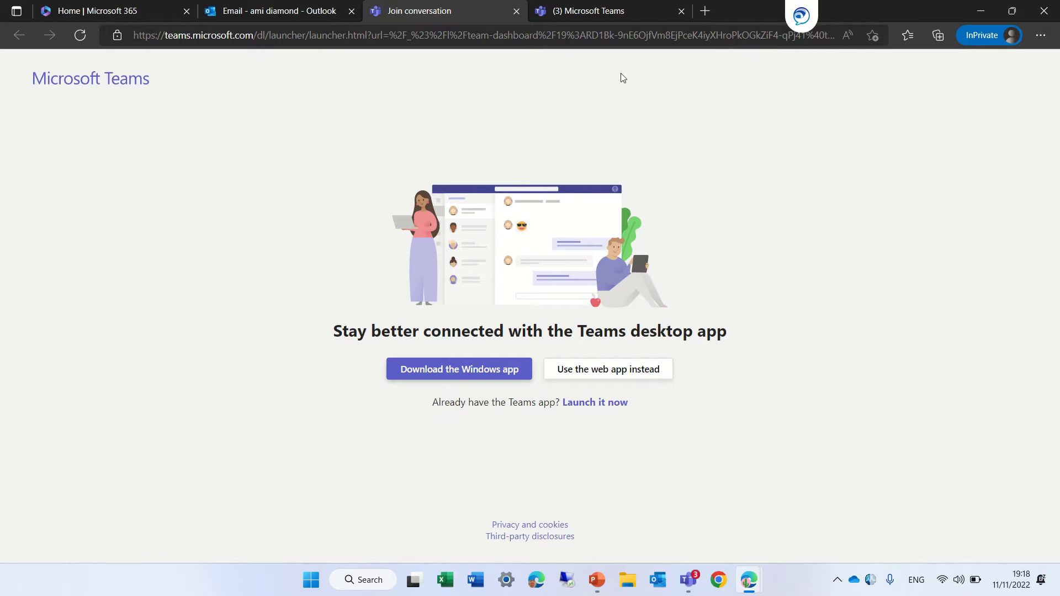
click(585, 15)
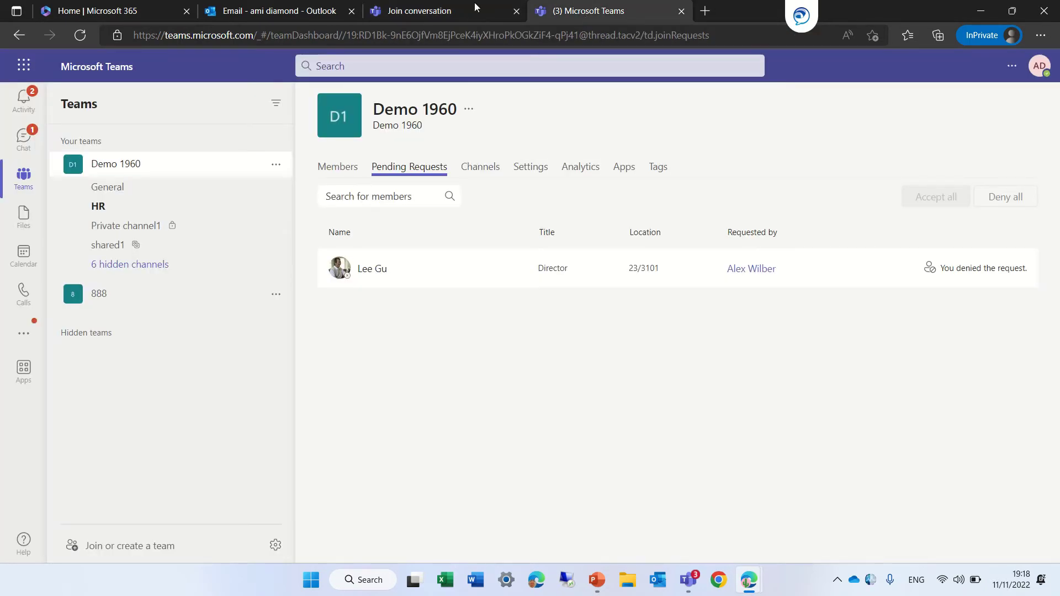
click(82, 36)
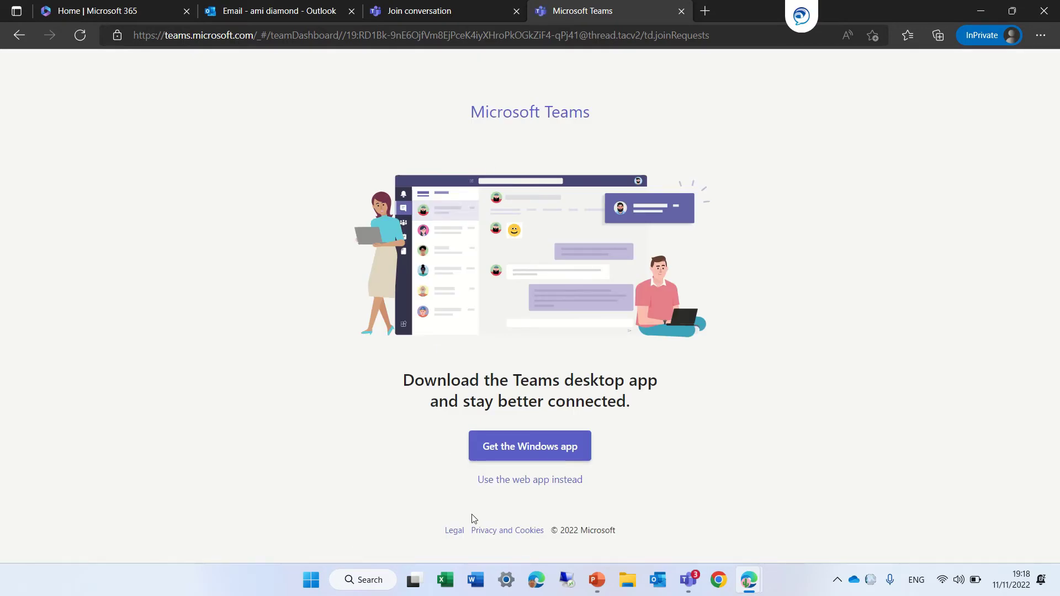
click(540, 479)
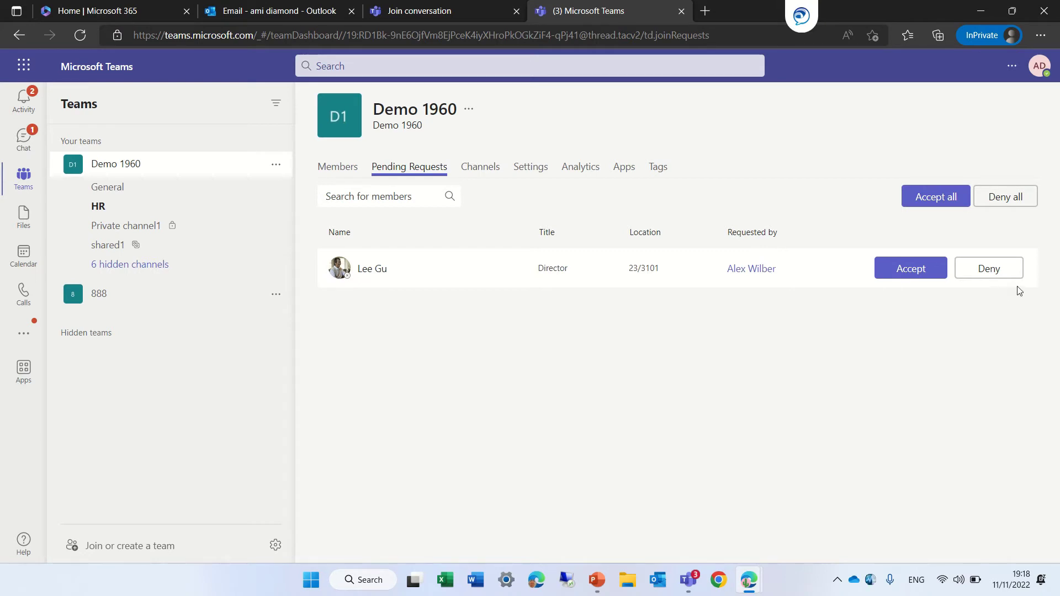
click(1004, 275)
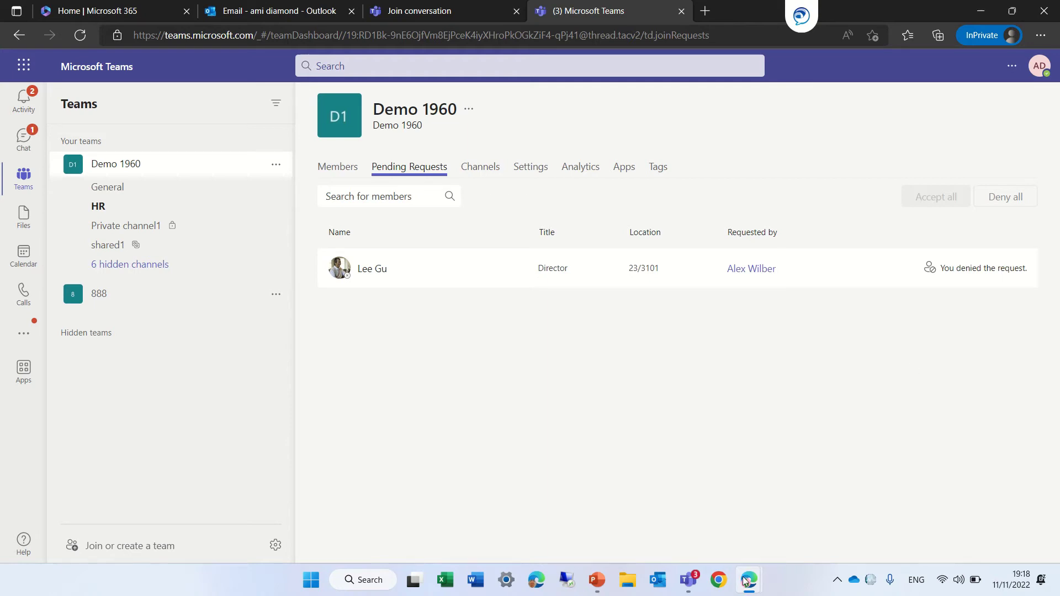
Open Outlook mail from the Microsoft 365 home page
mouse_move(748, 587)
click(698, 523)
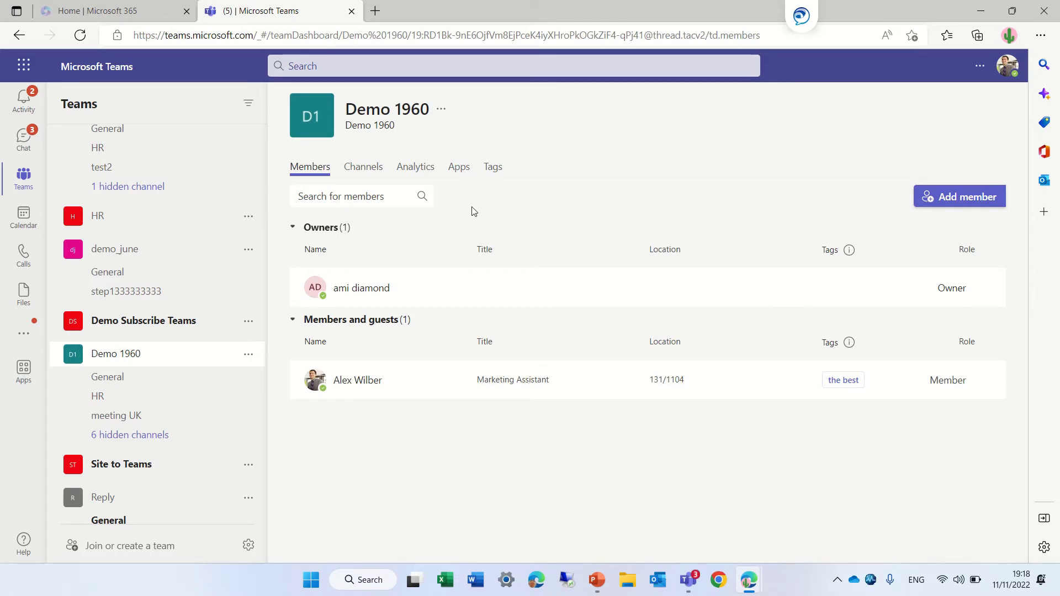
click(99, 10)
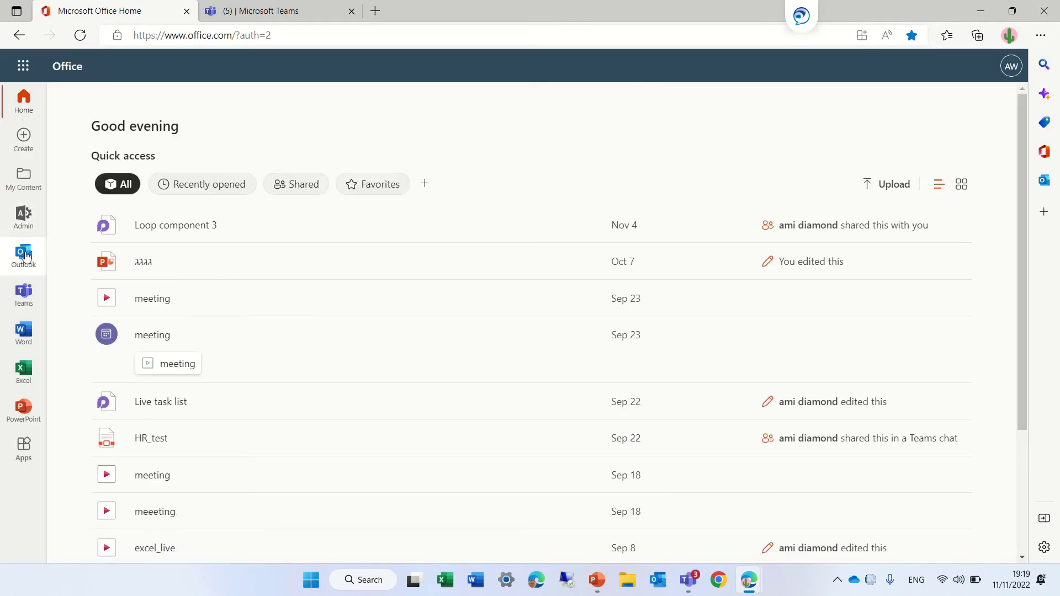
click(23, 254)
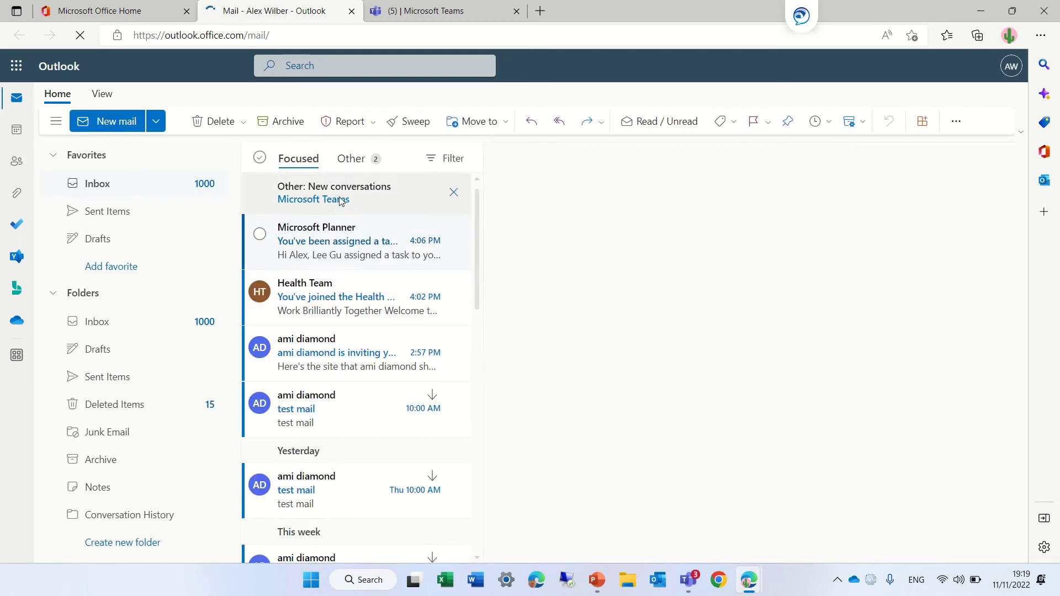
Read the latest Microsoft Teams denial email under Other, dismiss popups, and return to Teams
click(350, 199)
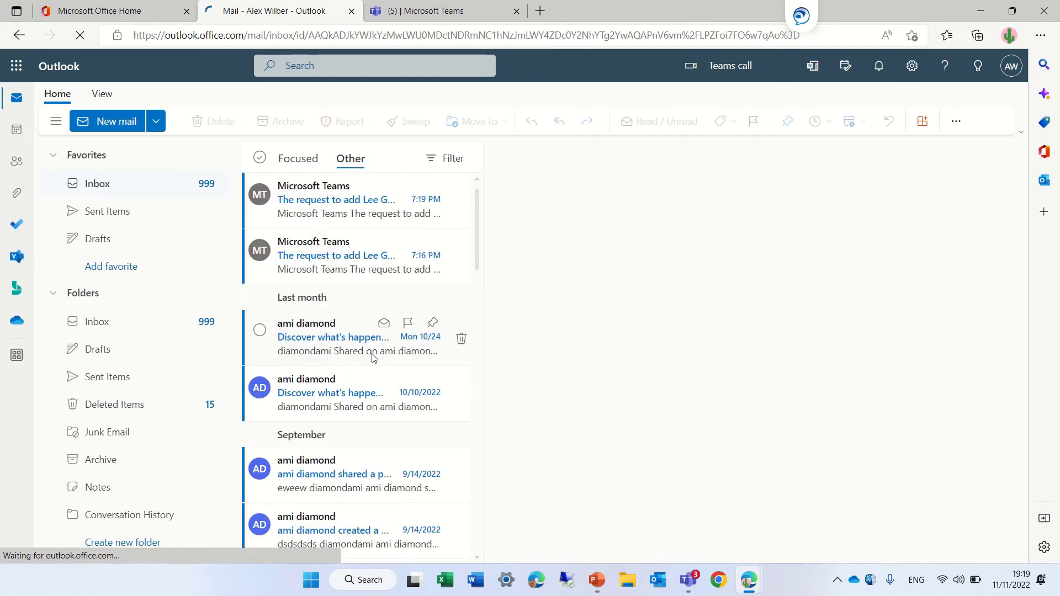
click(349, 210)
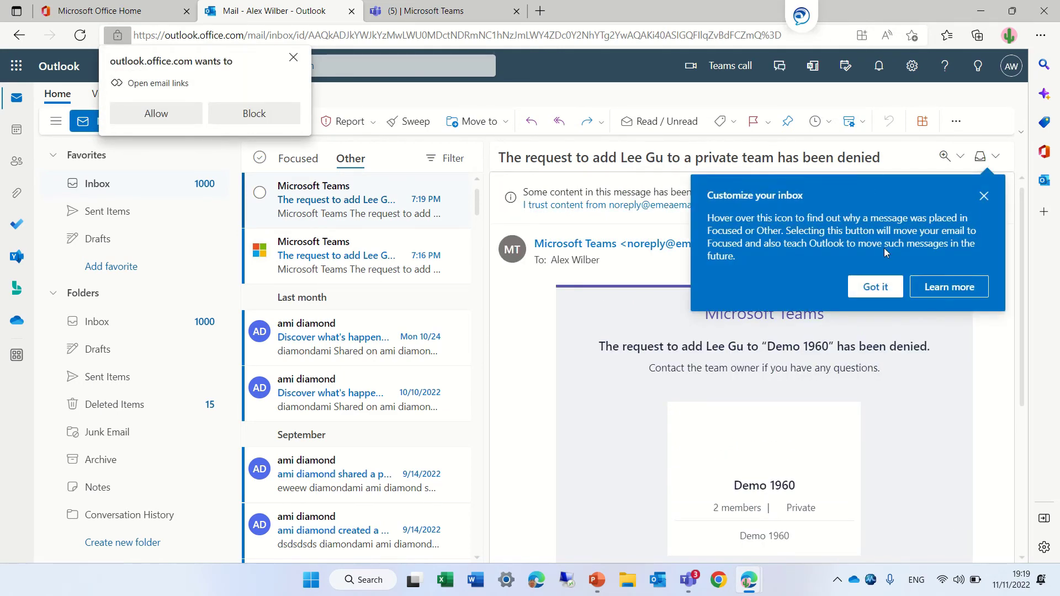
click(983, 196)
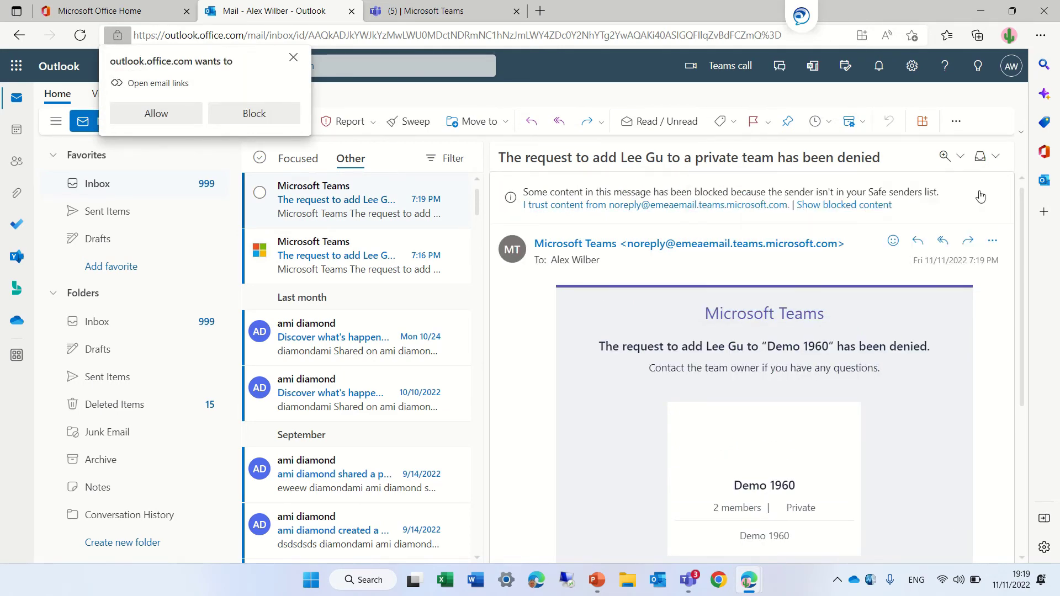
click(293, 60)
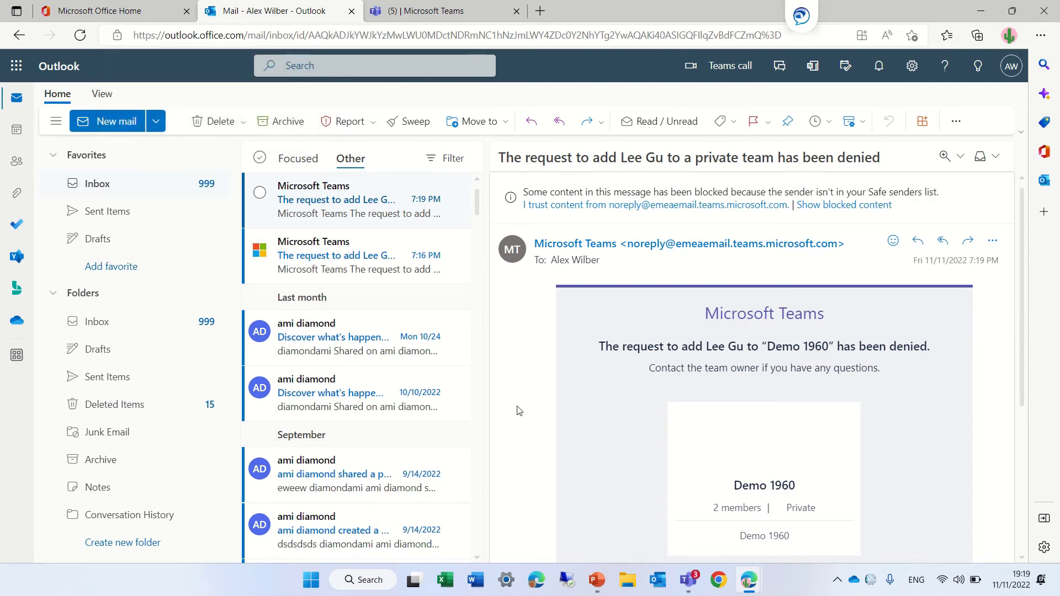
click(418, 13)
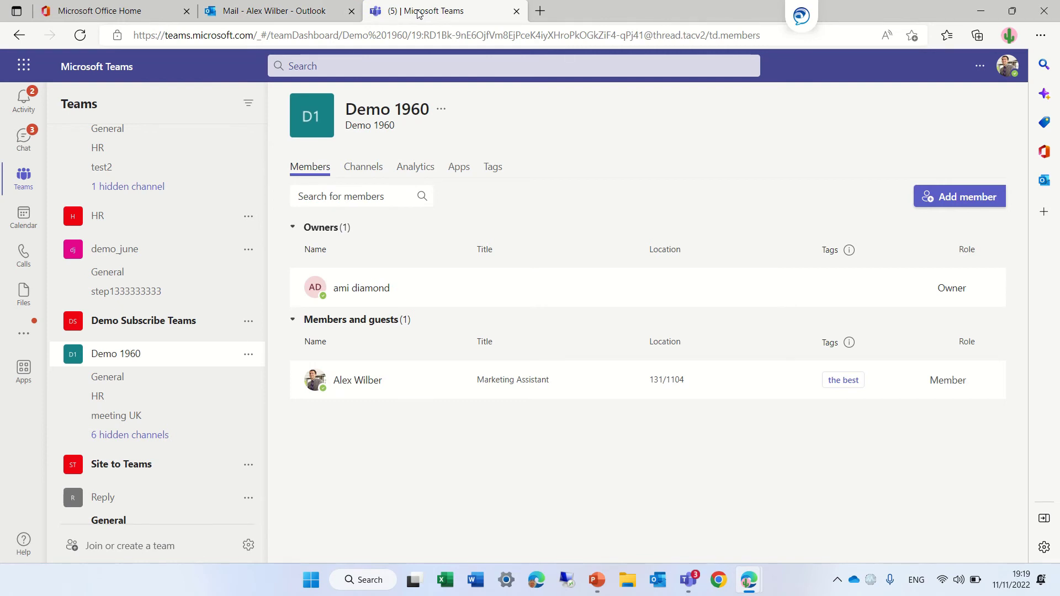
Search 'lee' in Add member, choose the suggested user, and resend the request to the owner
click(963, 198)
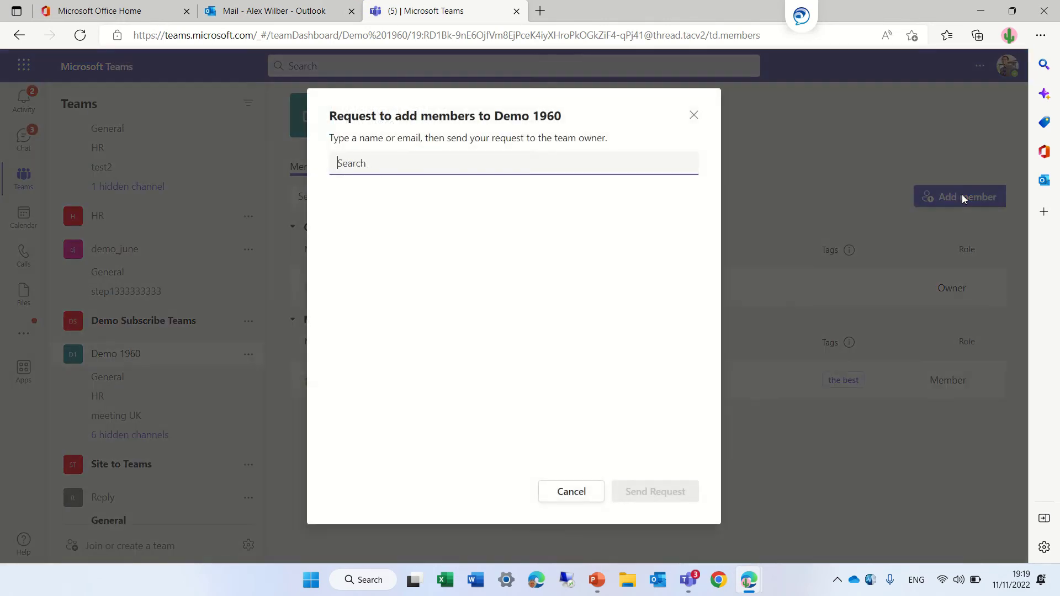
text(lee)
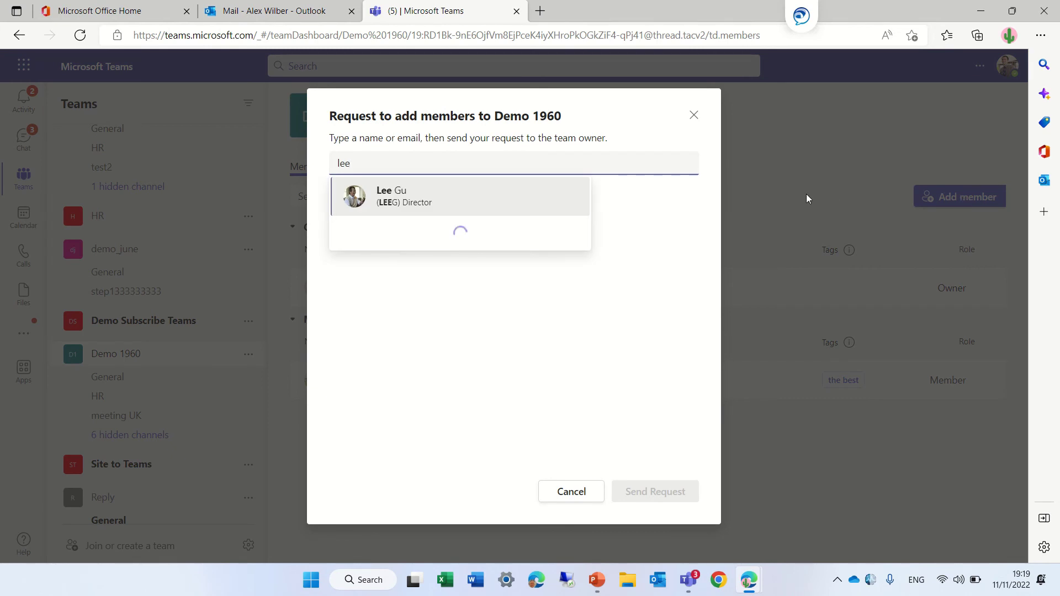
click(434, 197)
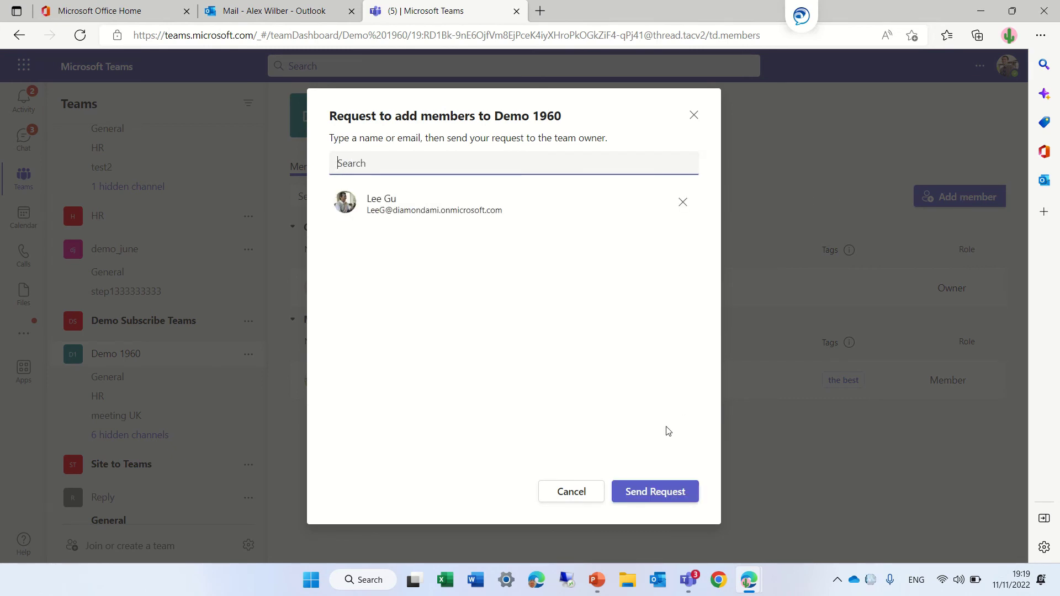
click(668, 493)
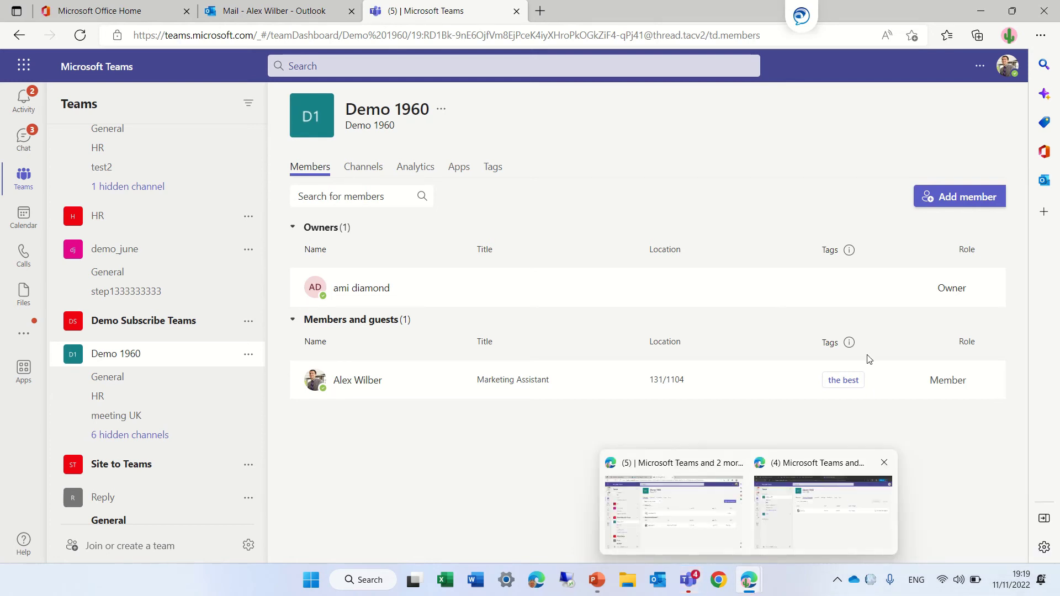
In the owner's Teams Activity feed, accept the request to add the user to Demo 1960
click(986, 10)
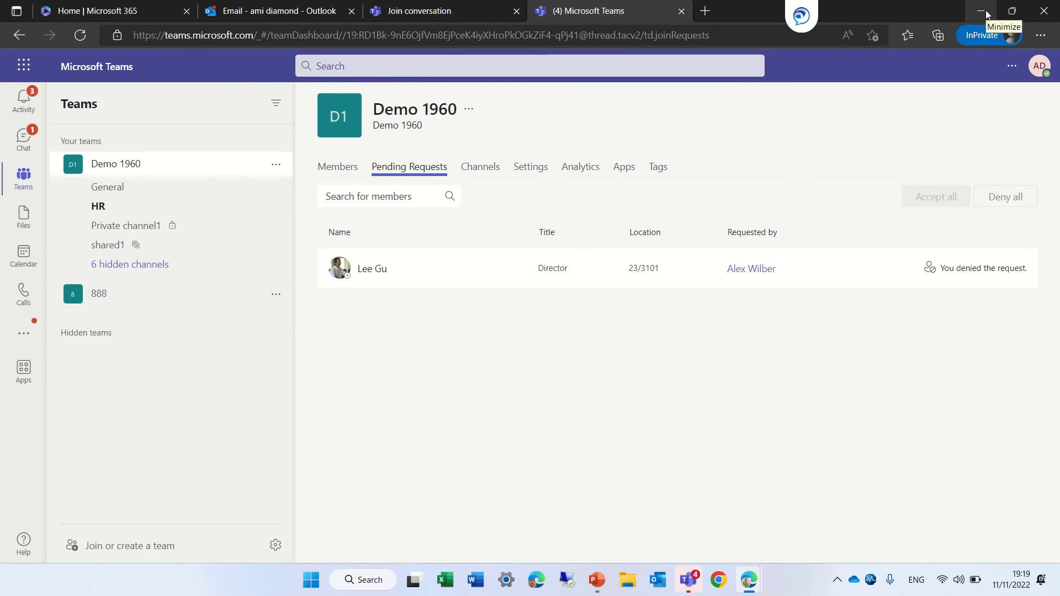
click(22, 105)
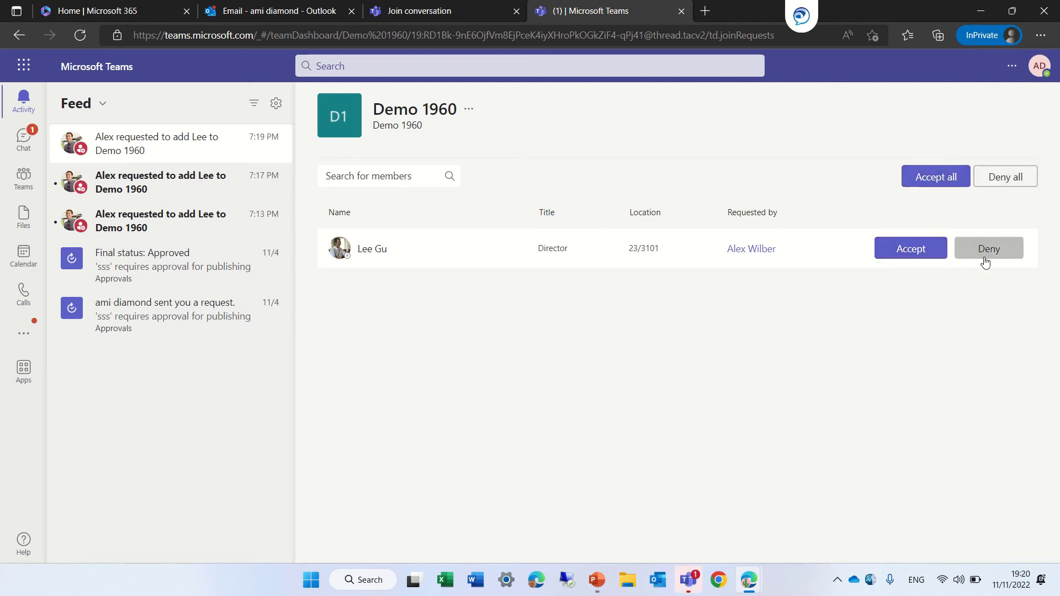
click(915, 249)
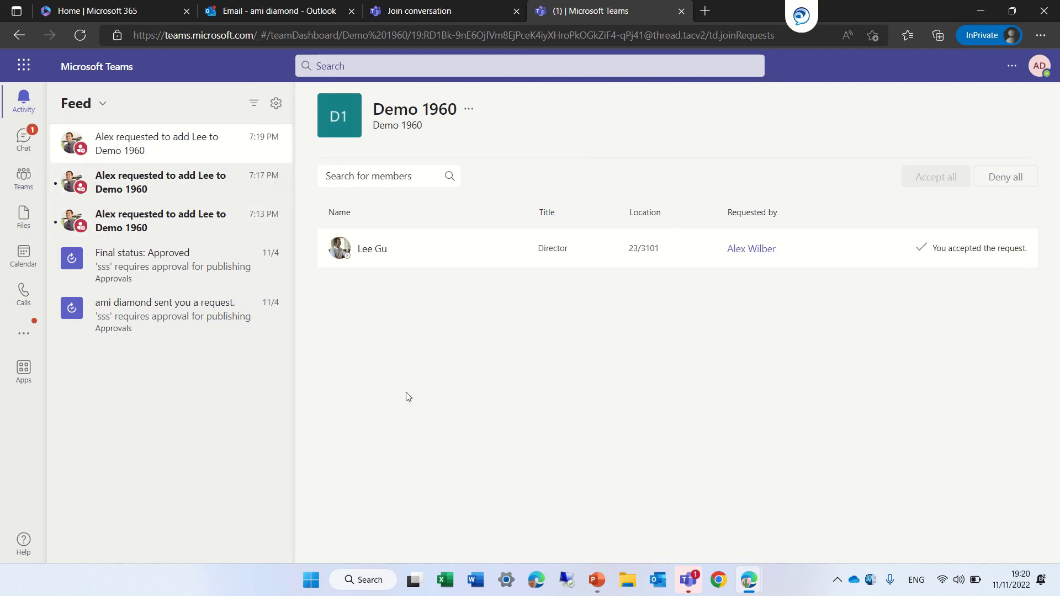
Reopen Demo 1960's Manage team page and expand Members and guests to confirm the new member
click(31, 188)
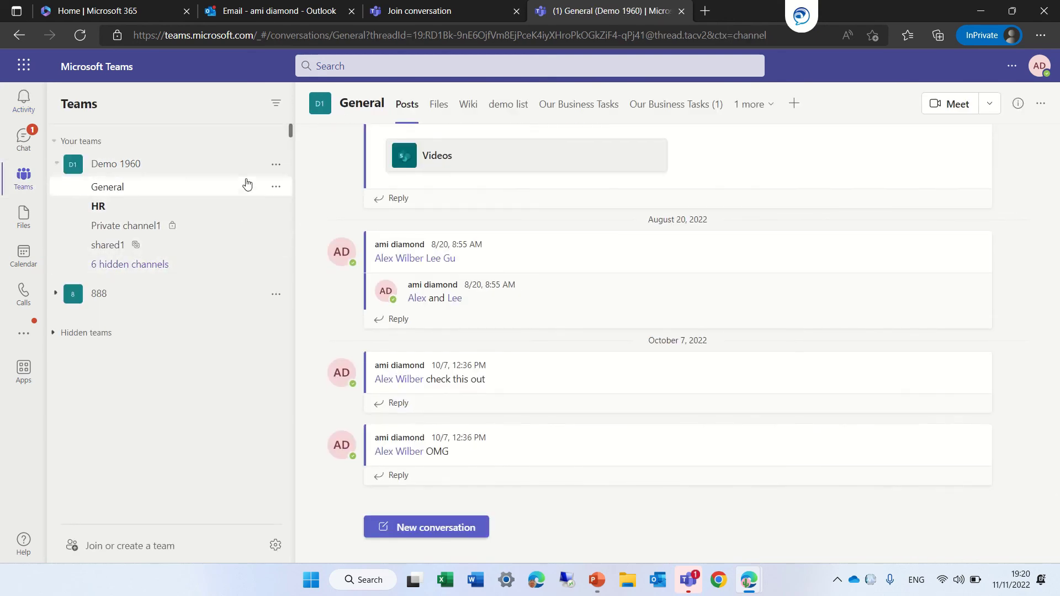
click(276, 164)
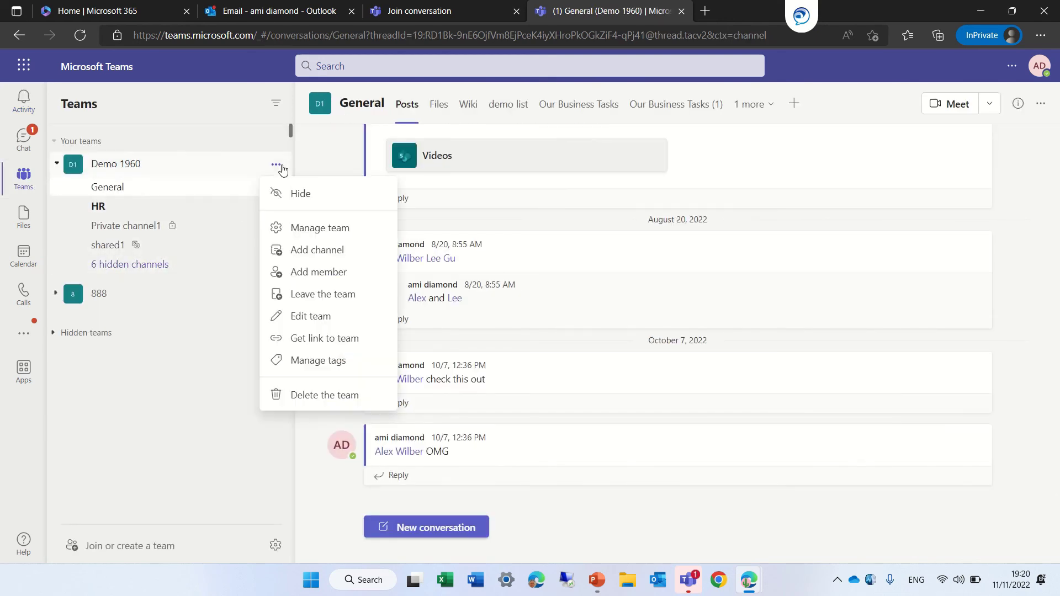
click(317, 229)
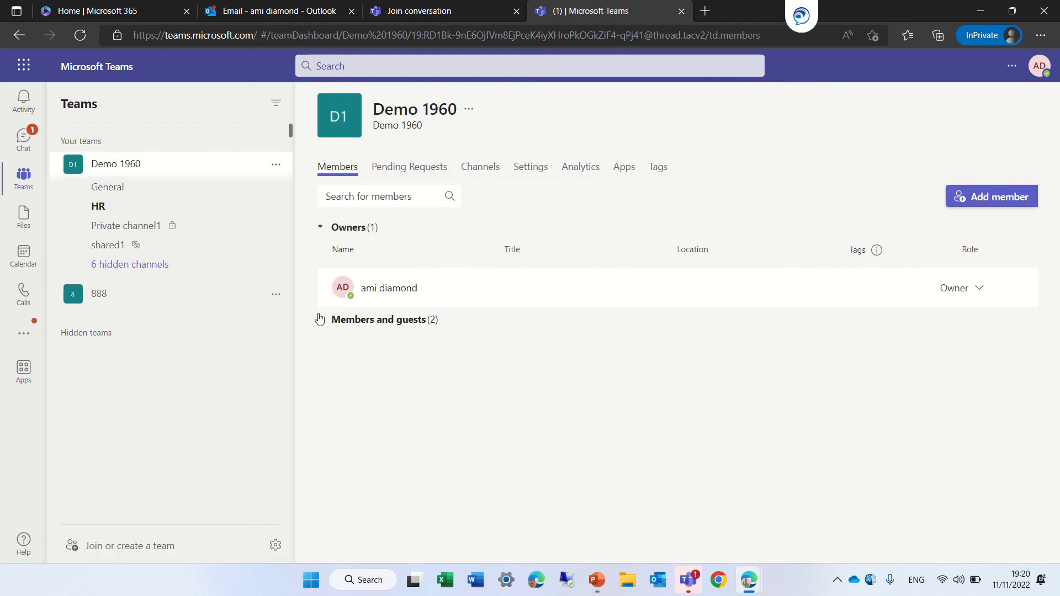
click(320, 319)
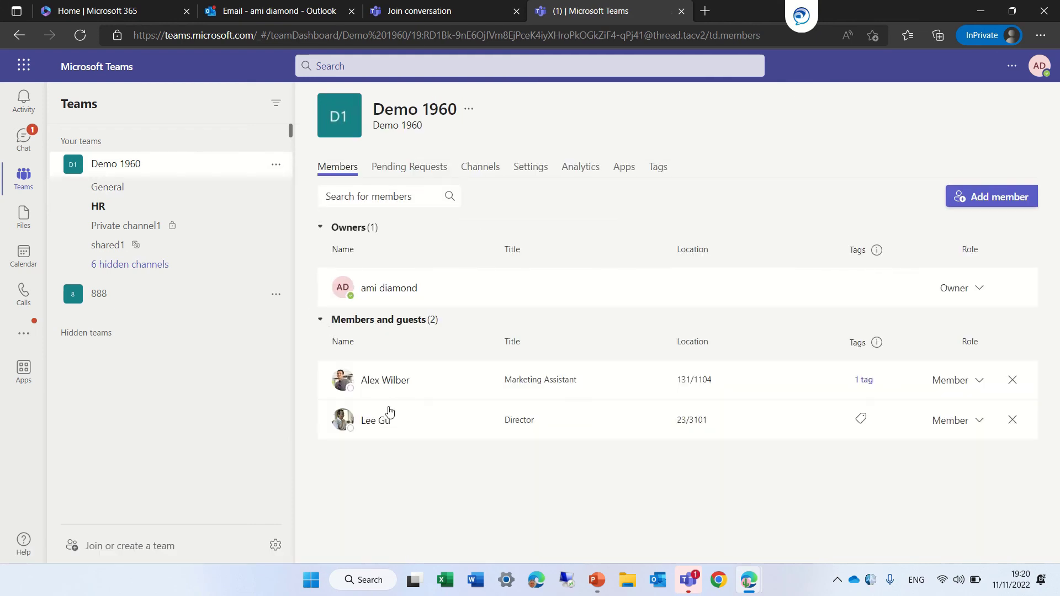